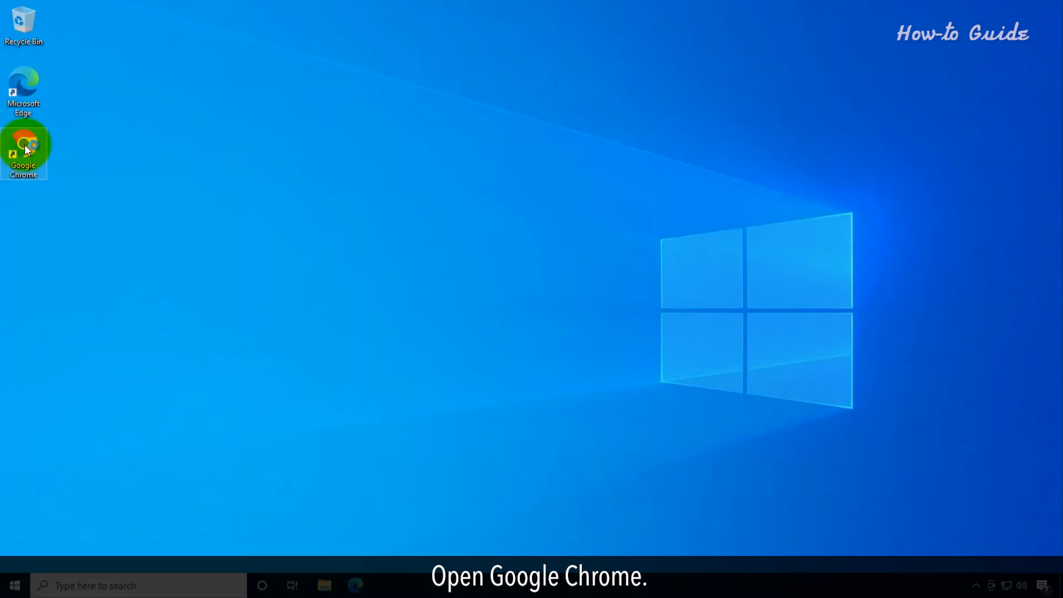
pyautogui.write('myacc')
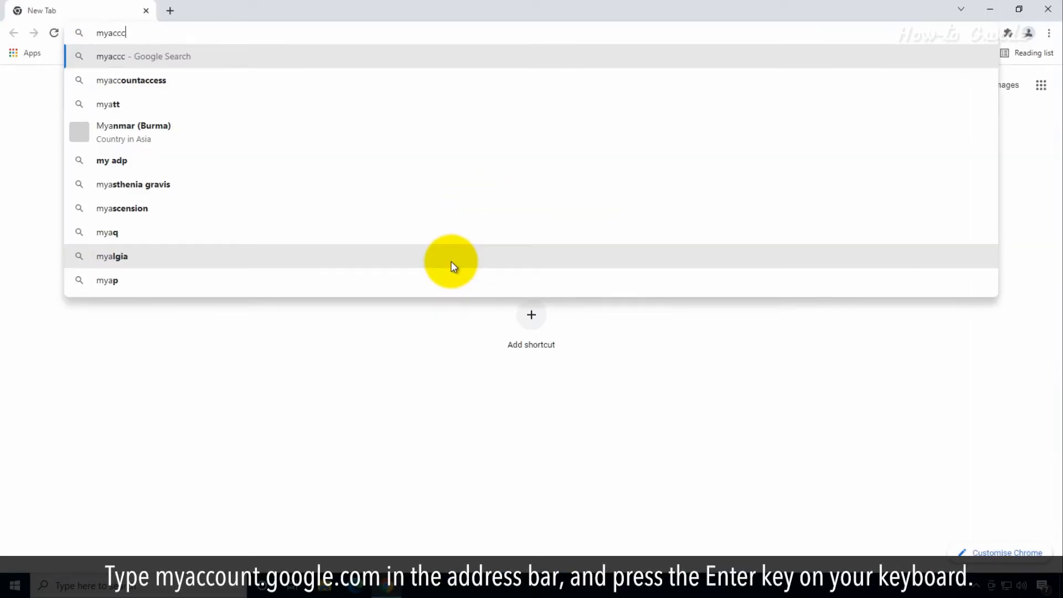
pyautogui.write('oun')
pyautogui.write('t')
pyautogui.write('.')
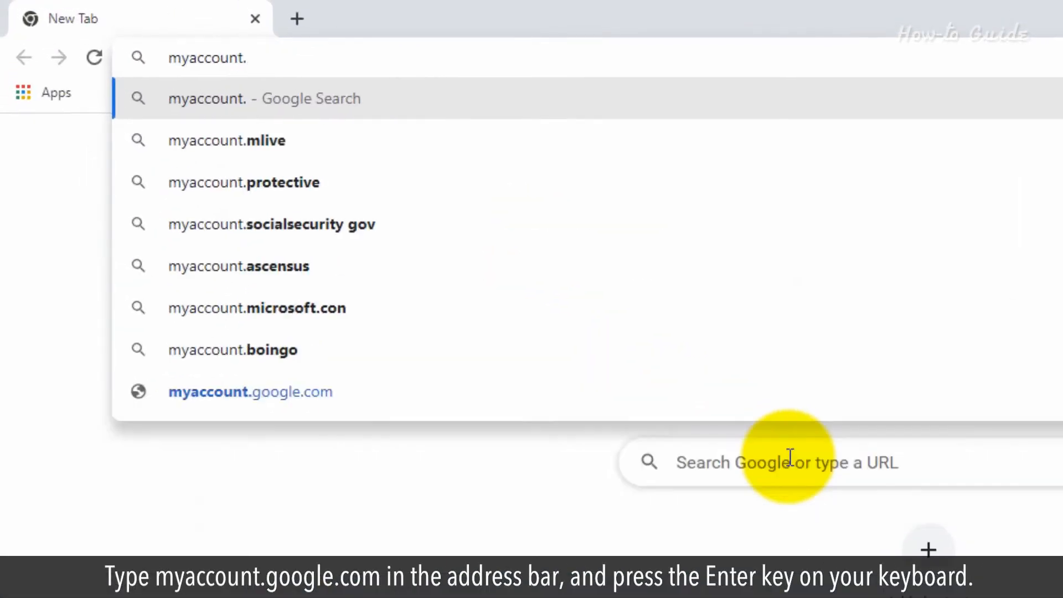
pyautogui.write('google.')
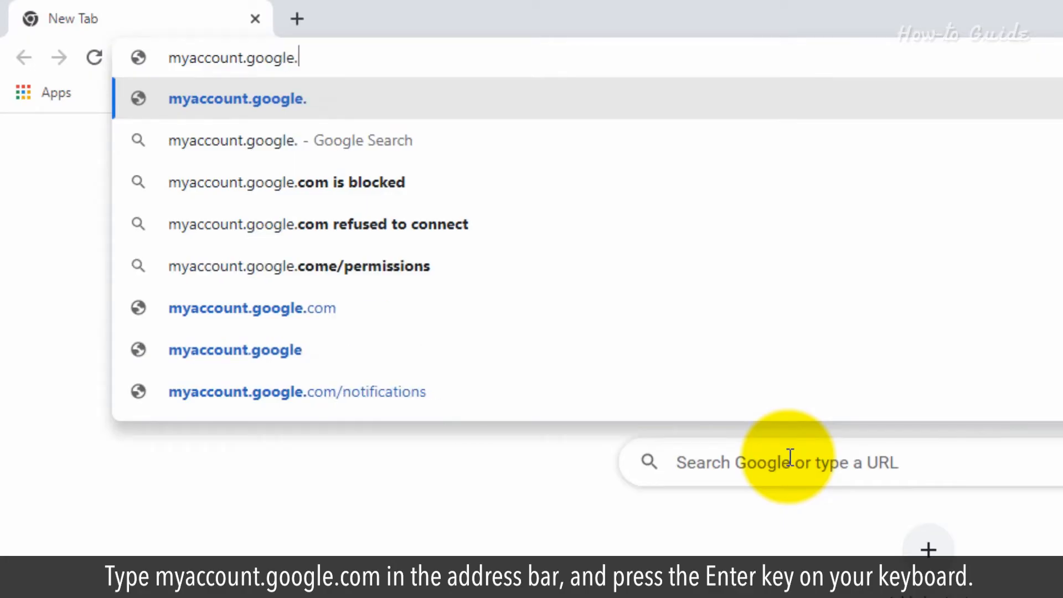
pyautogui.write('com')
# Load myaccount.google.com to reach the Google Account overview page
pyautogui.press('Return')
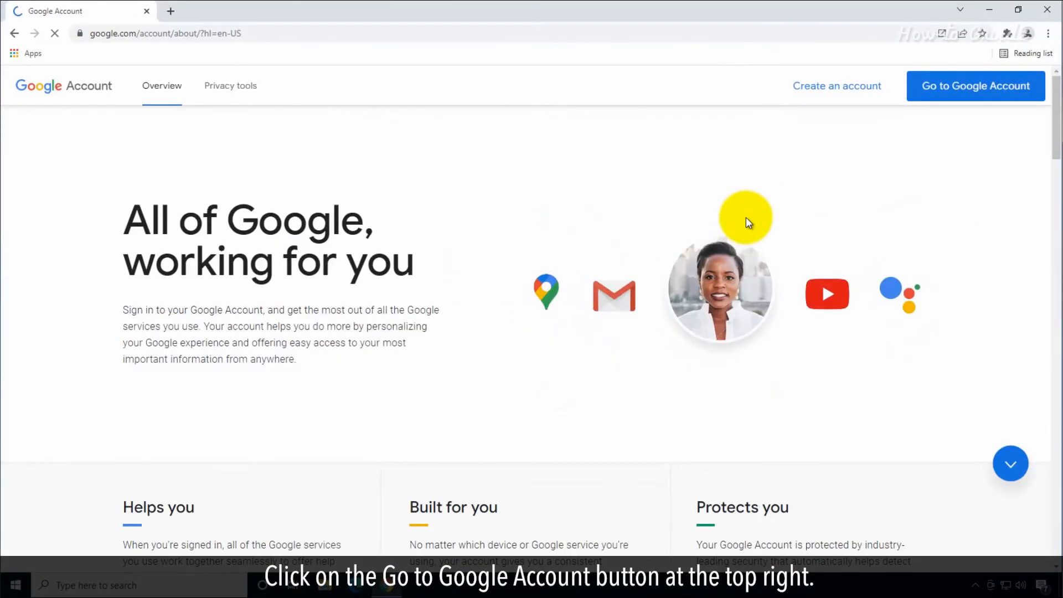
# Sign in with the Gmail address and password to reach the account welcome page
pyautogui.click(995, 89)
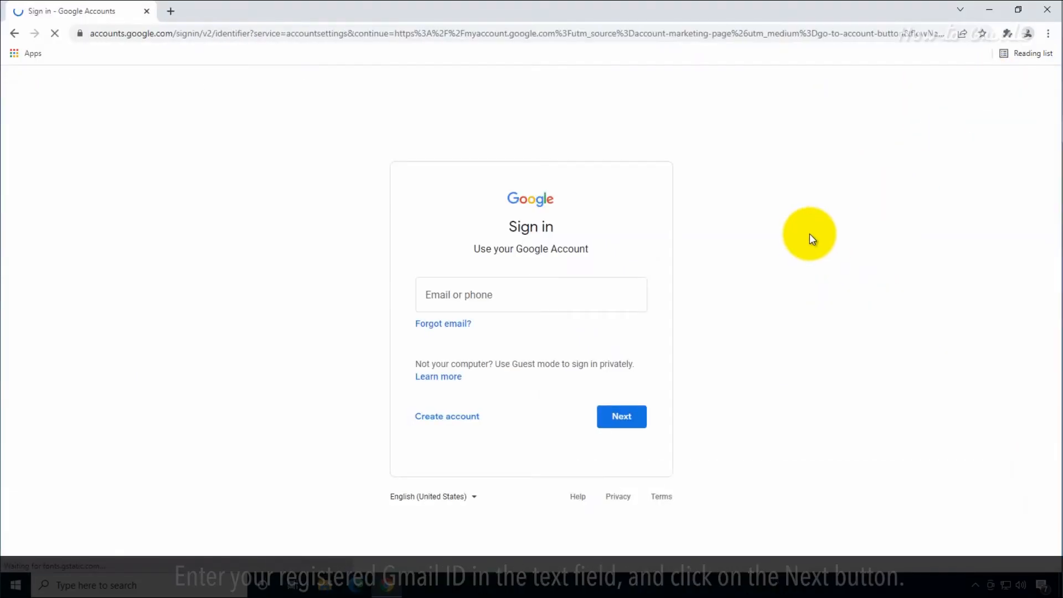
pyautogui.click(582, 292)
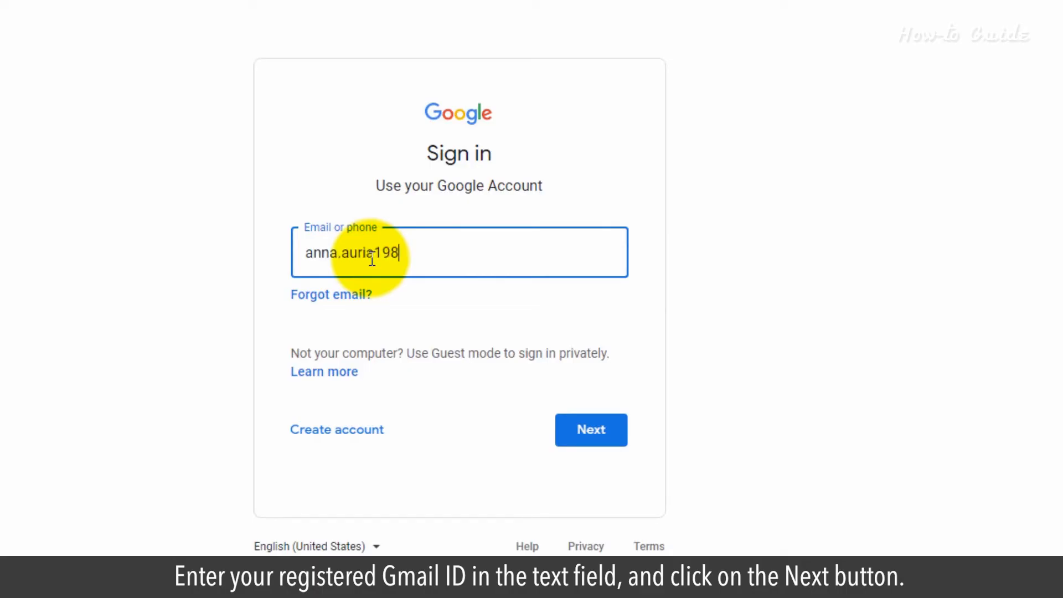
pyautogui.write('com')
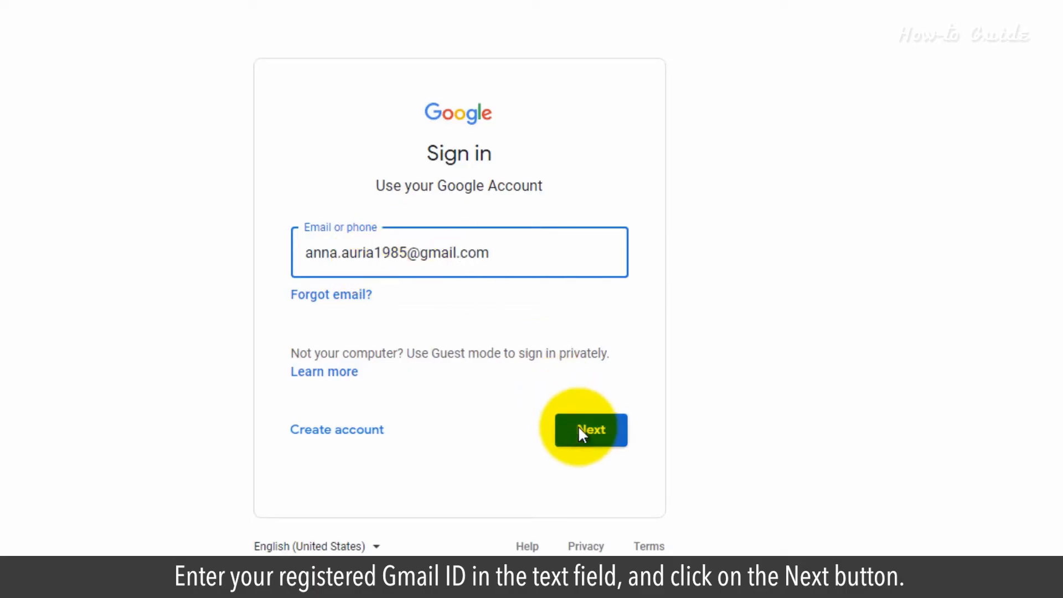
pyautogui.click(579, 426)
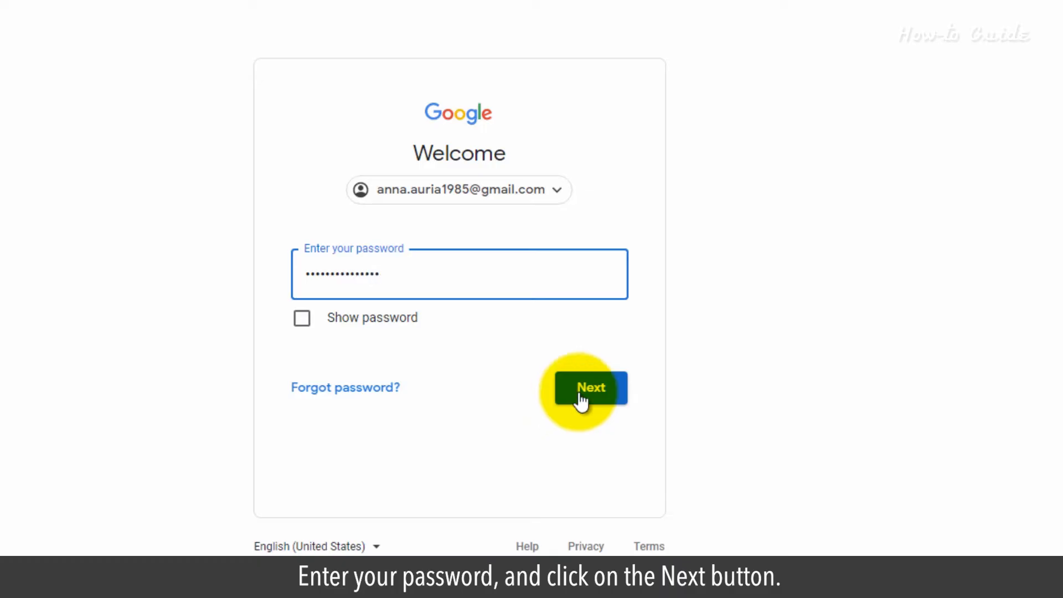
pyautogui.click(577, 405)
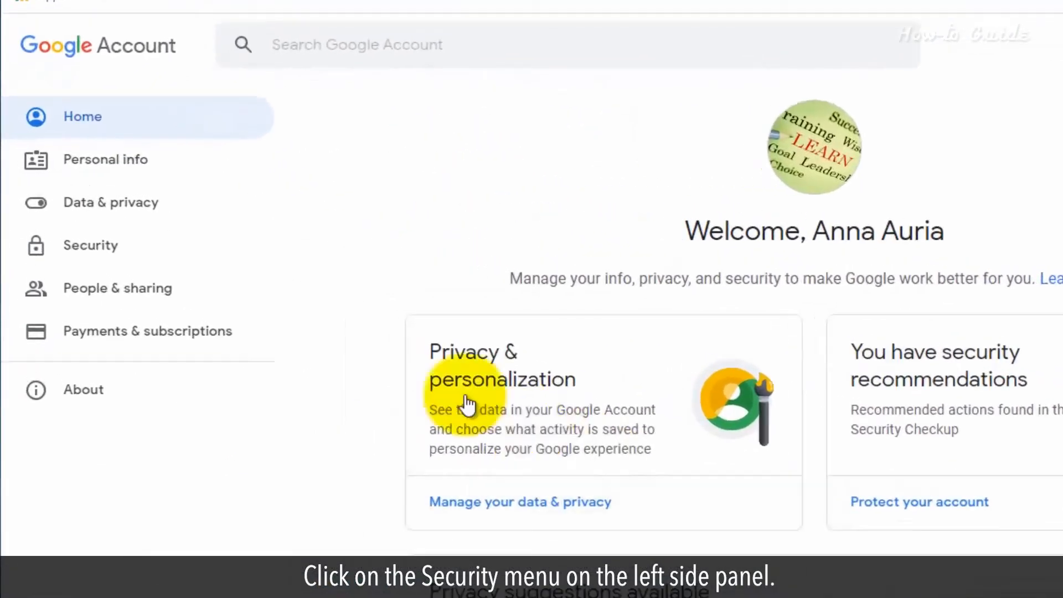
# From Security settings, reach the 2-Step Verification introduction page showing it off
pyautogui.click(83, 265)
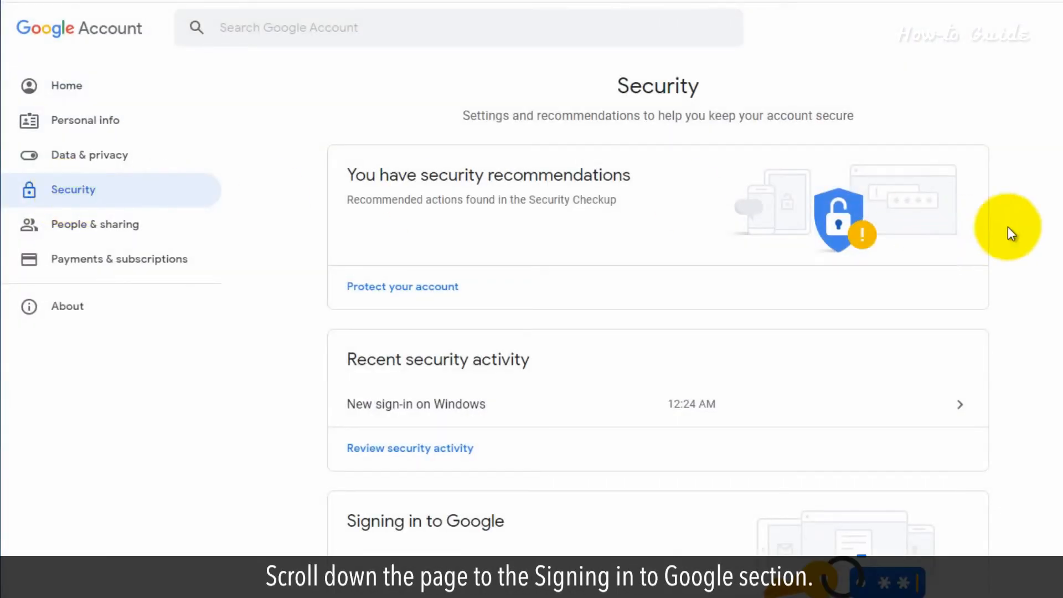
pyautogui.scroll(-4, 1061, 218)
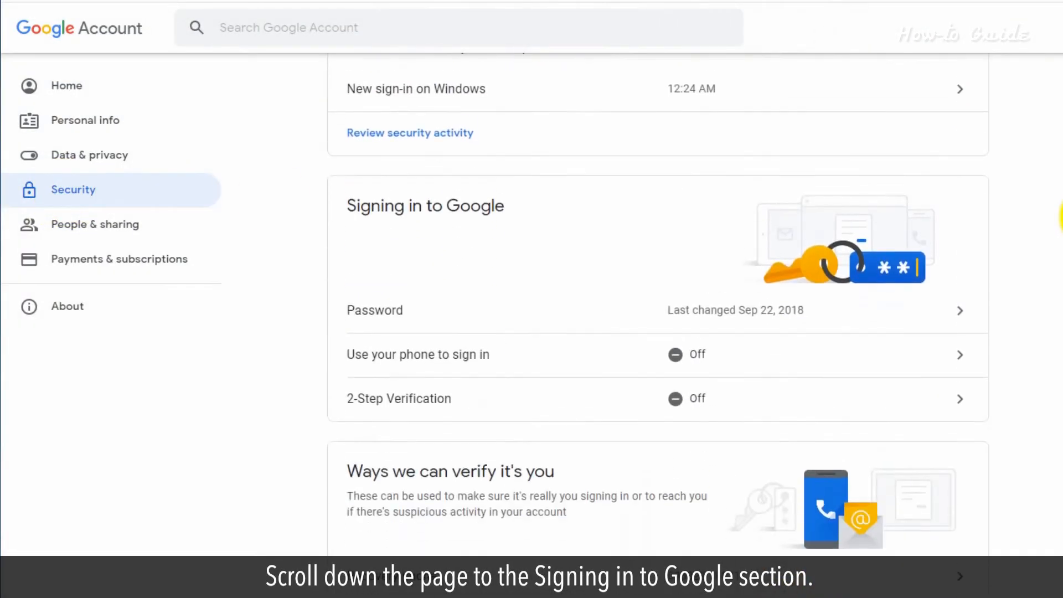
pyautogui.click(863, 407)
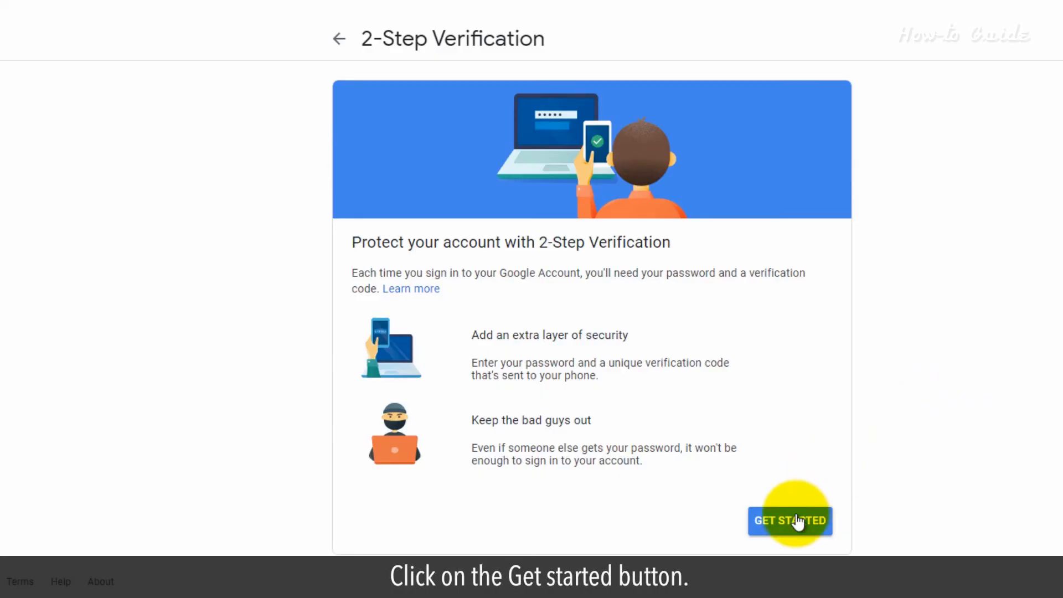
# Start 2-Step Verification setup and re-confirm the password to reach the phone step
pyautogui.click(795, 515)
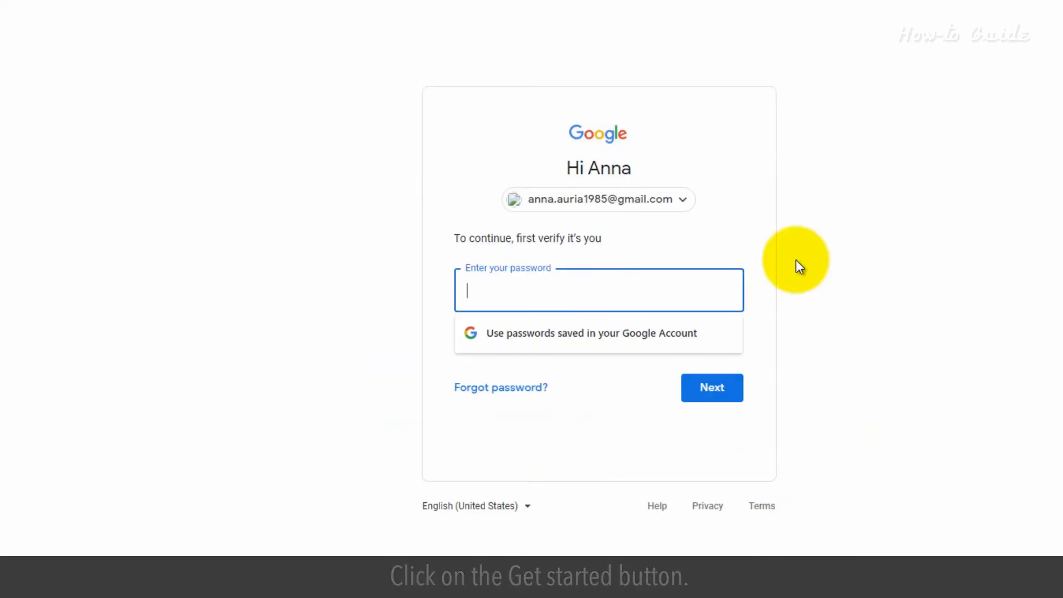
pyautogui.write('a')
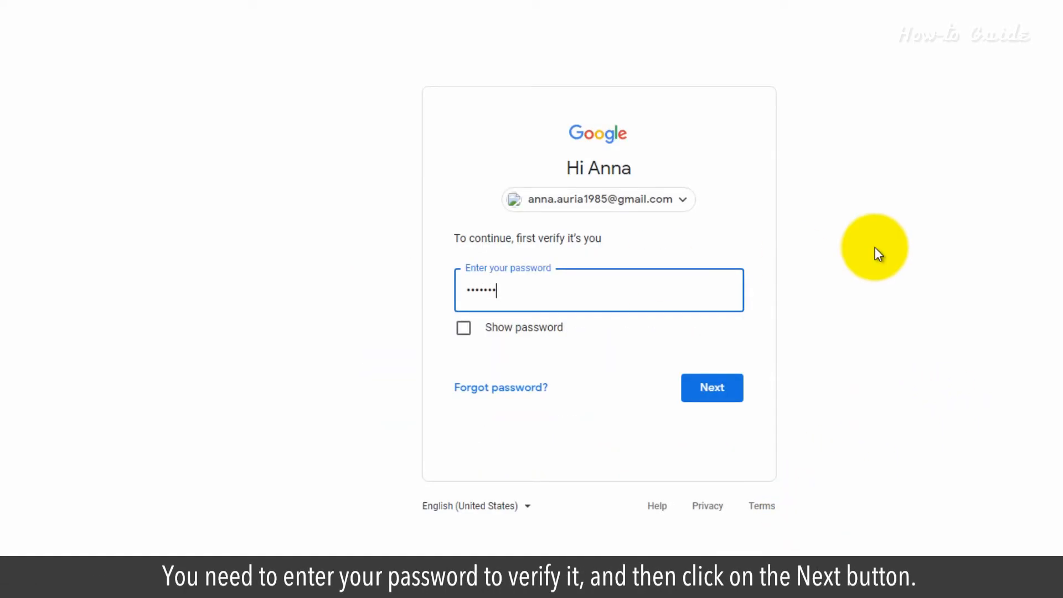
pyautogui.click(706, 387)
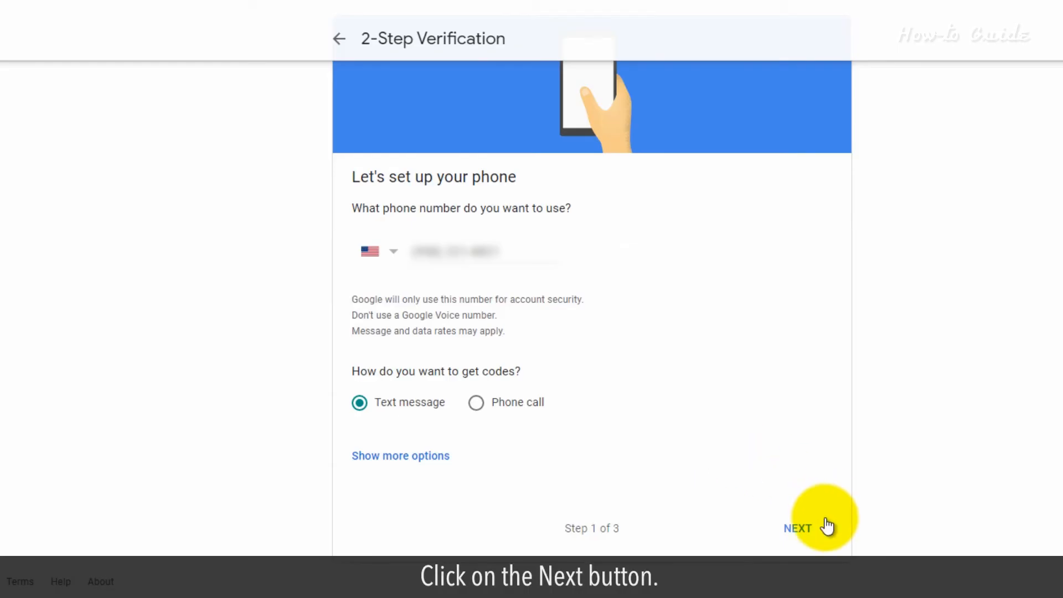
# Keep Text message as the code method and advance to code confirmation
pyautogui.click(798, 529)
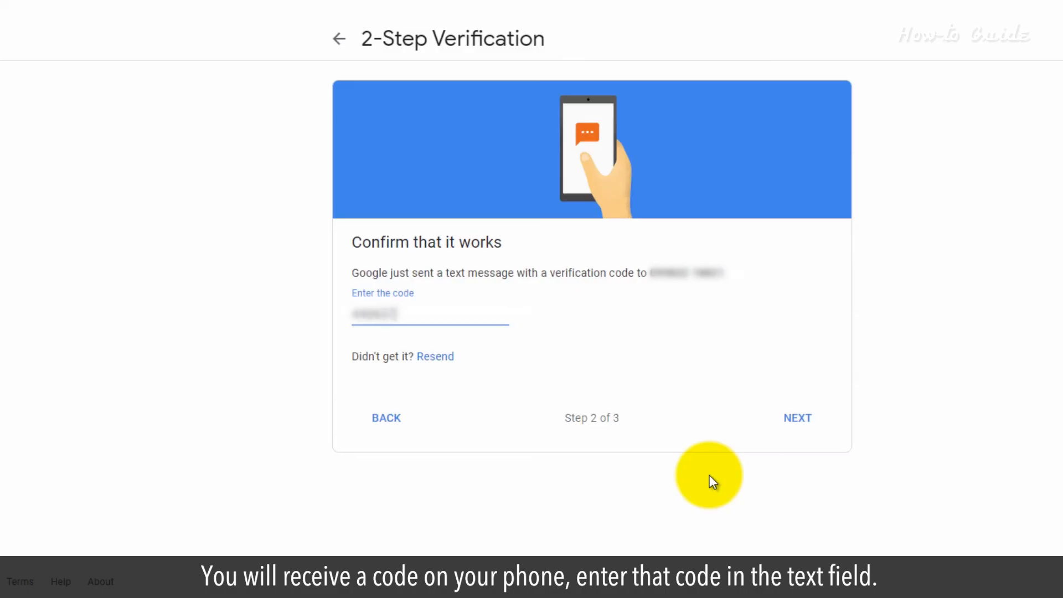
# Submit the texted verification code for Google to verify it
pyautogui.click(801, 420)
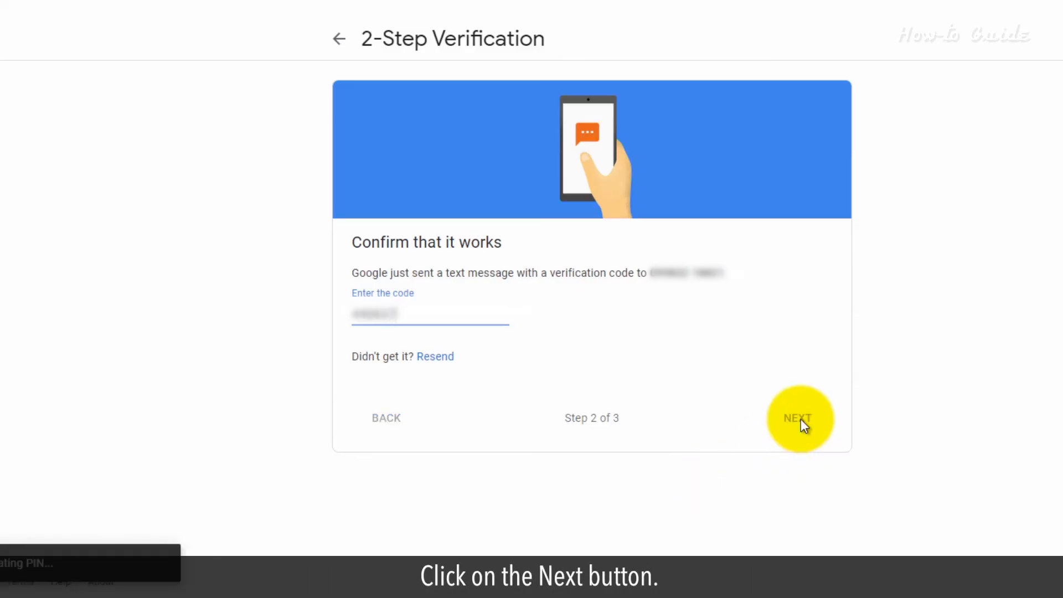